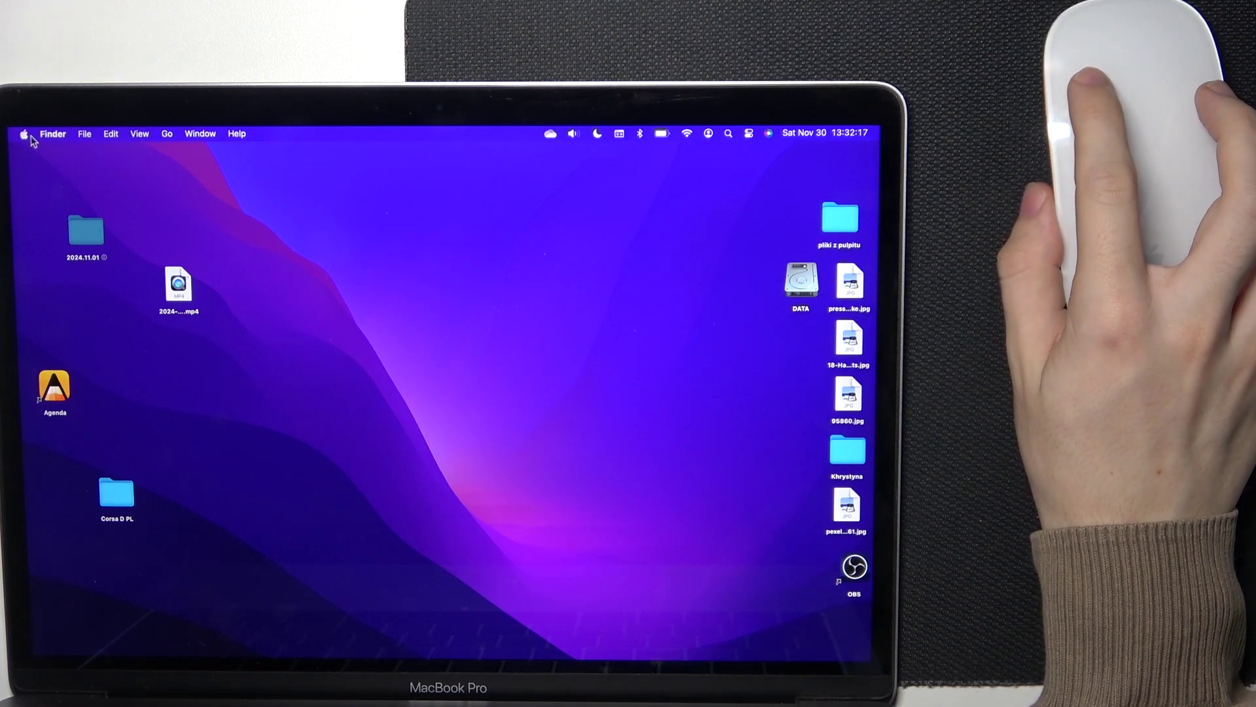
- Launch System Settings from the Apple menu, landing on the Appearance pane
left_click(24, 134)
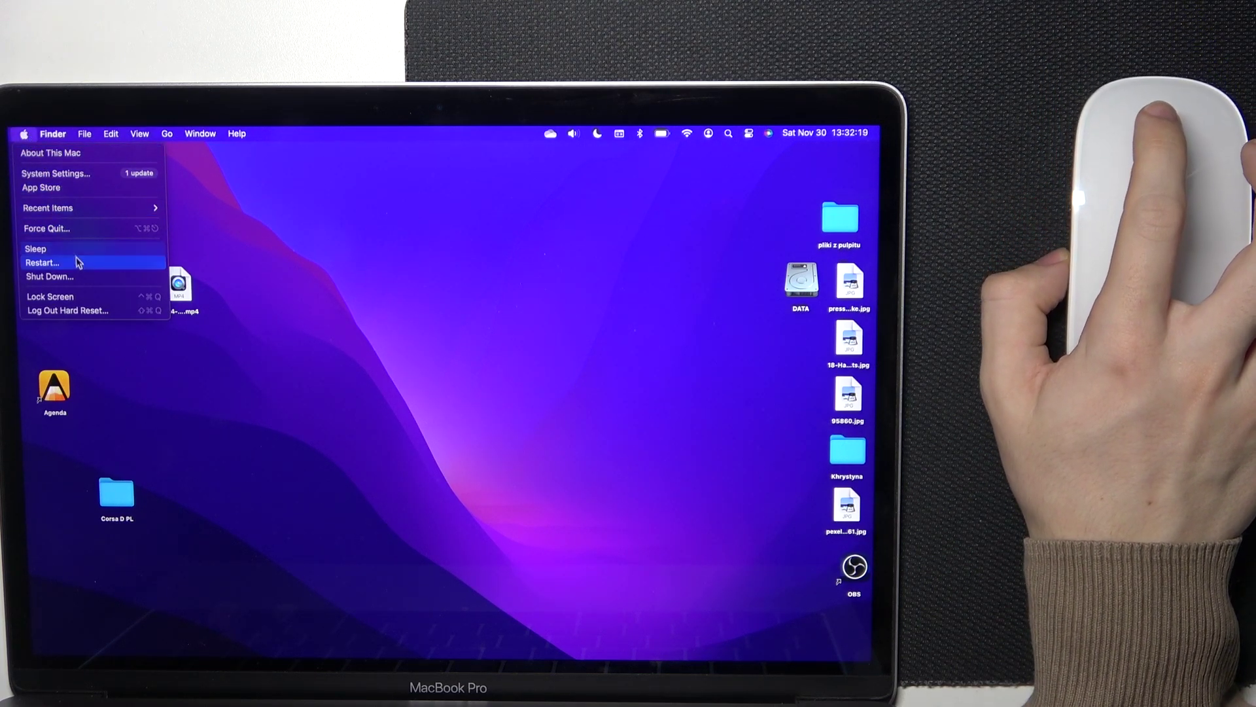
left_click(51, 174)
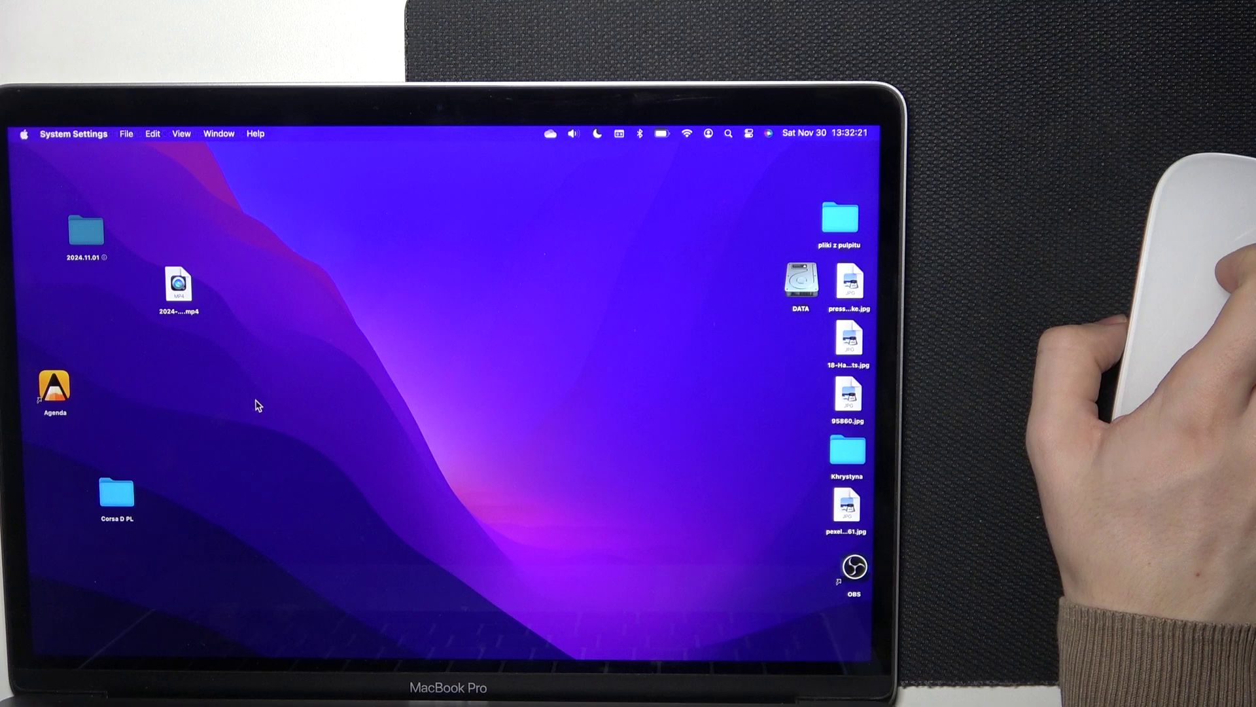
scroll(245, 392, "down", 5)
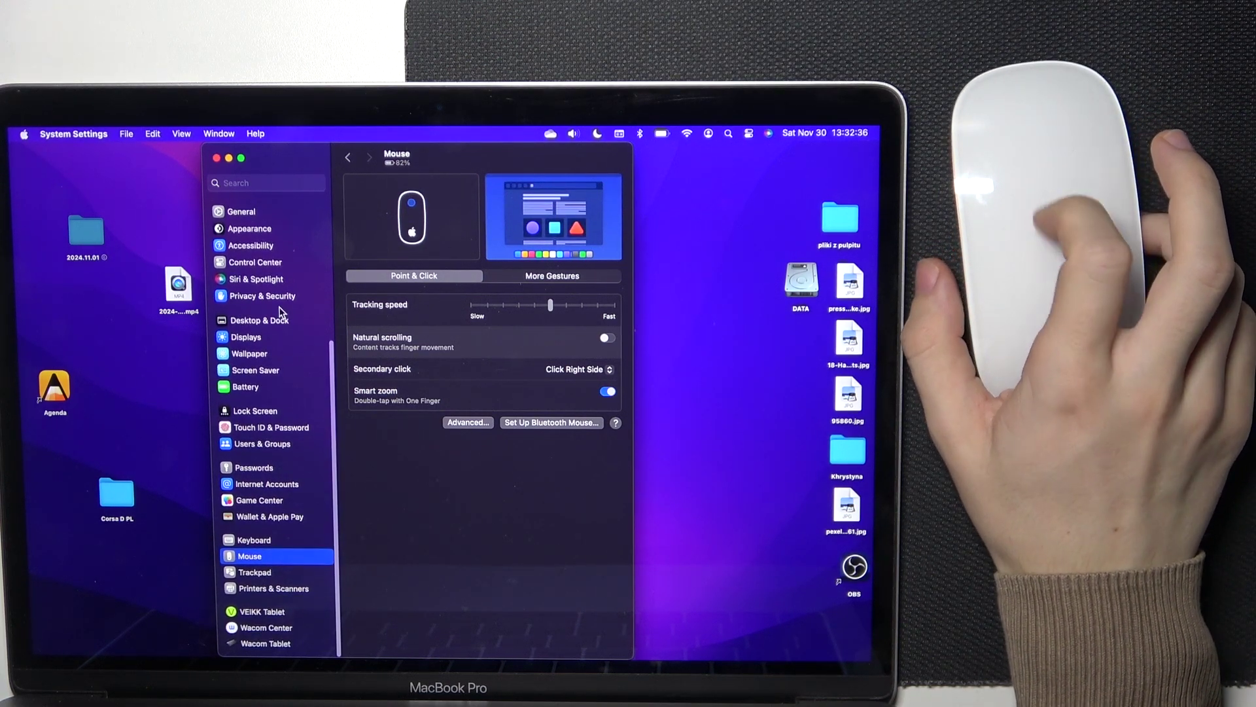
scroll(280, 311, "up", 3)
scroll(280, 310, "up", 2)
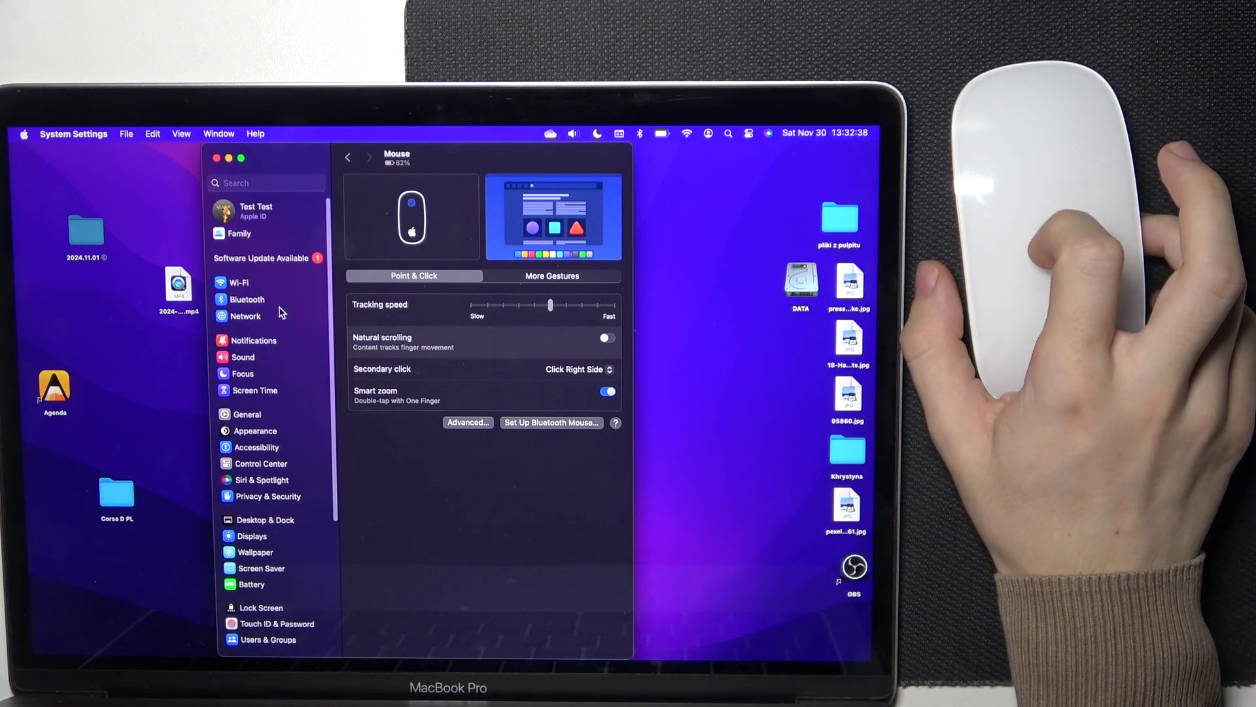
scroll(279, 311, "down", 2)
scroll(285, 311, "up", 3)
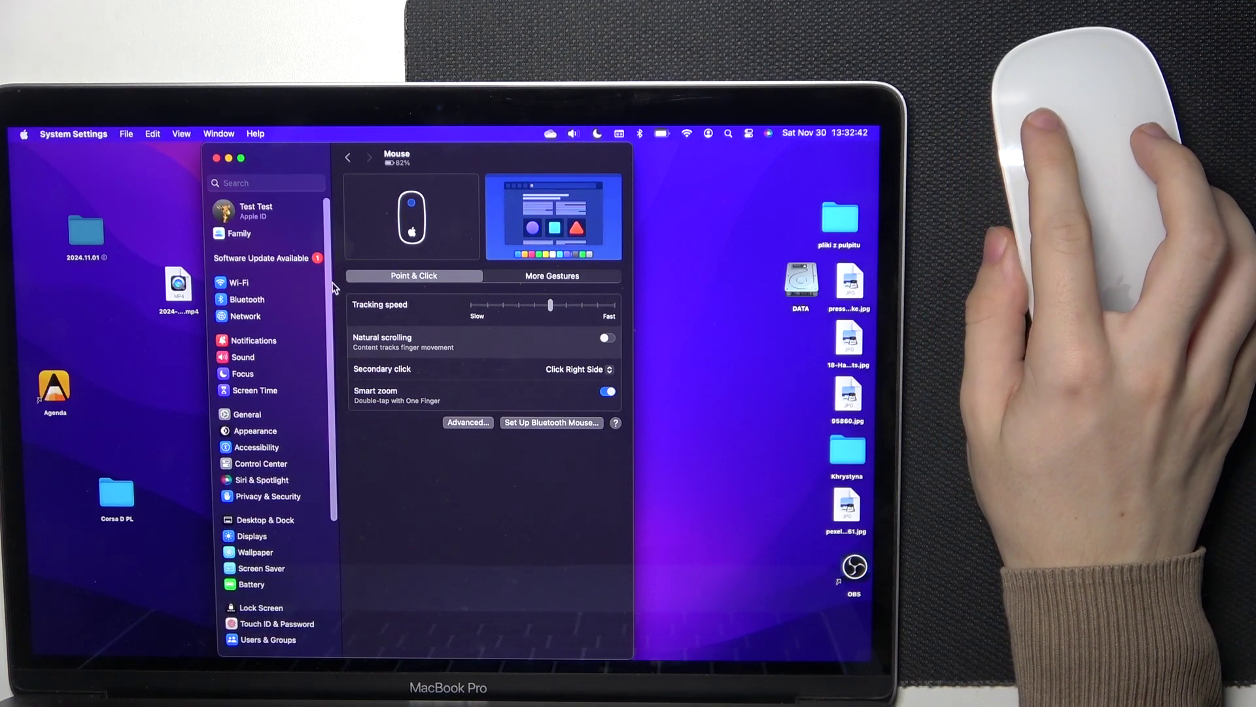
scroll(252, 358, "down", 5)
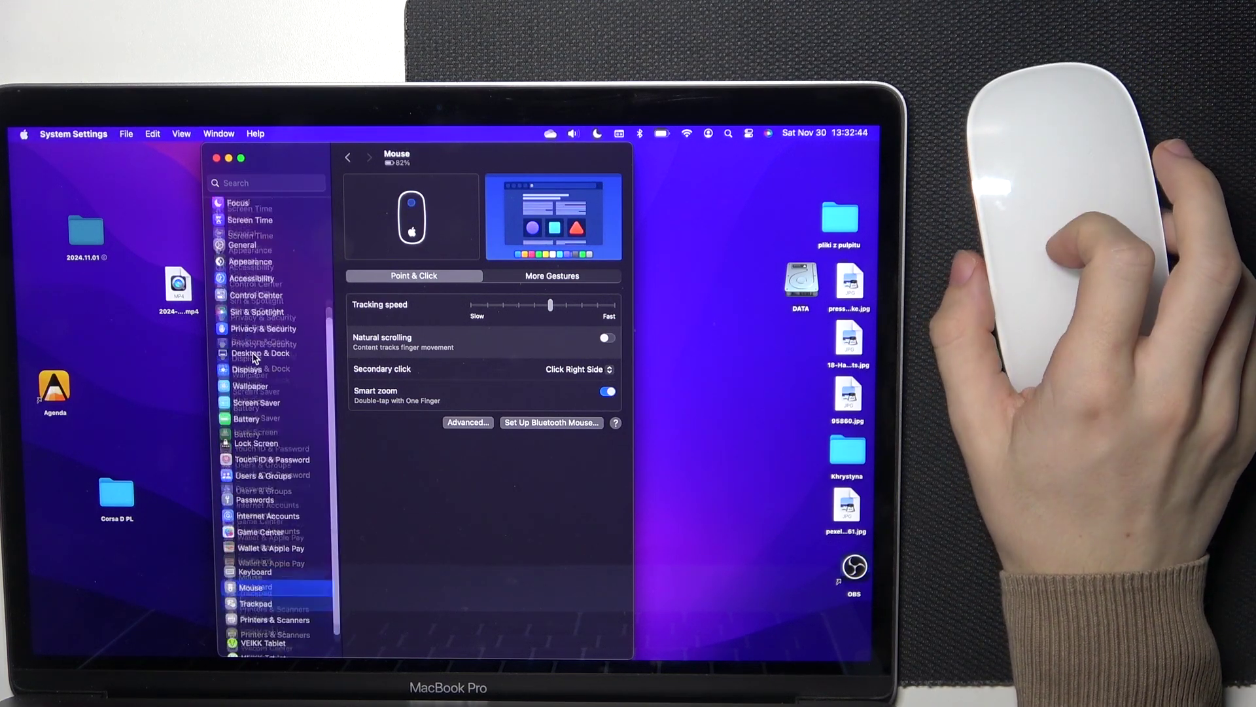
scroll(251, 357, "down", 3)
scroll(254, 357, "up", 6)
scroll(253, 357, "down", 10)
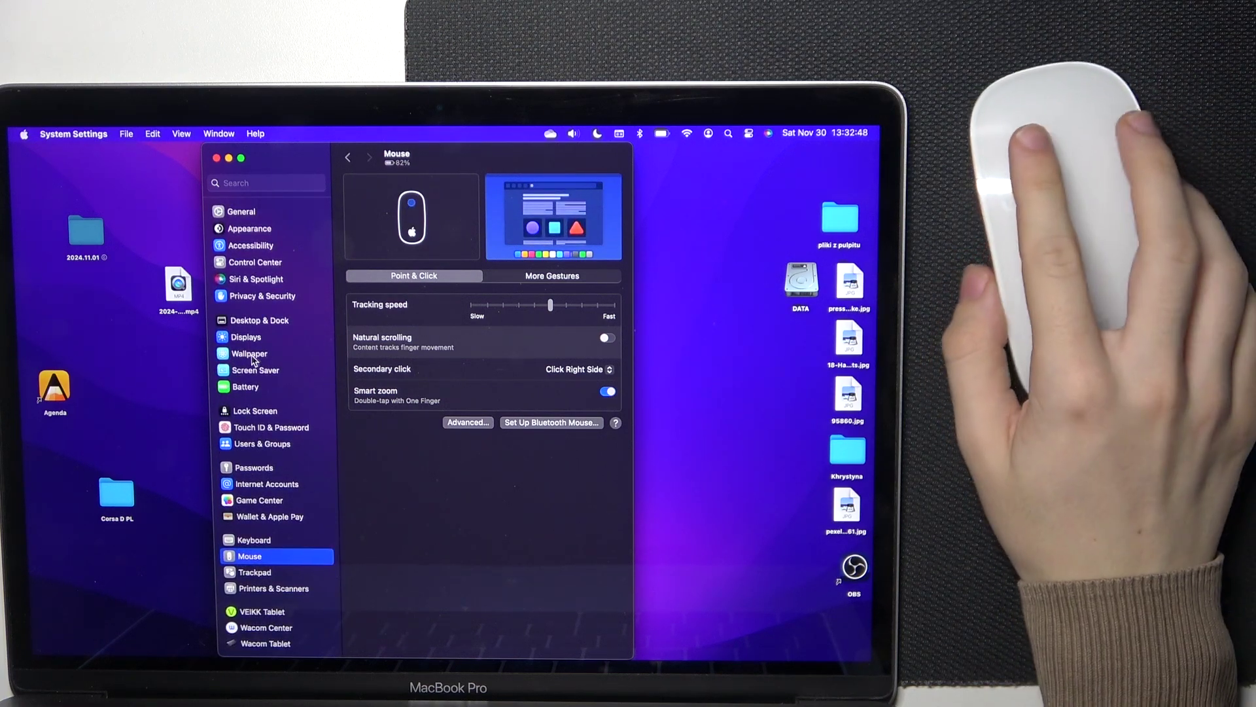
- Switch Natural scrolling on for the Magic Mouse, reversing its scroll direction
left_click(607, 339)
scroll(262, 342, "up", 5)
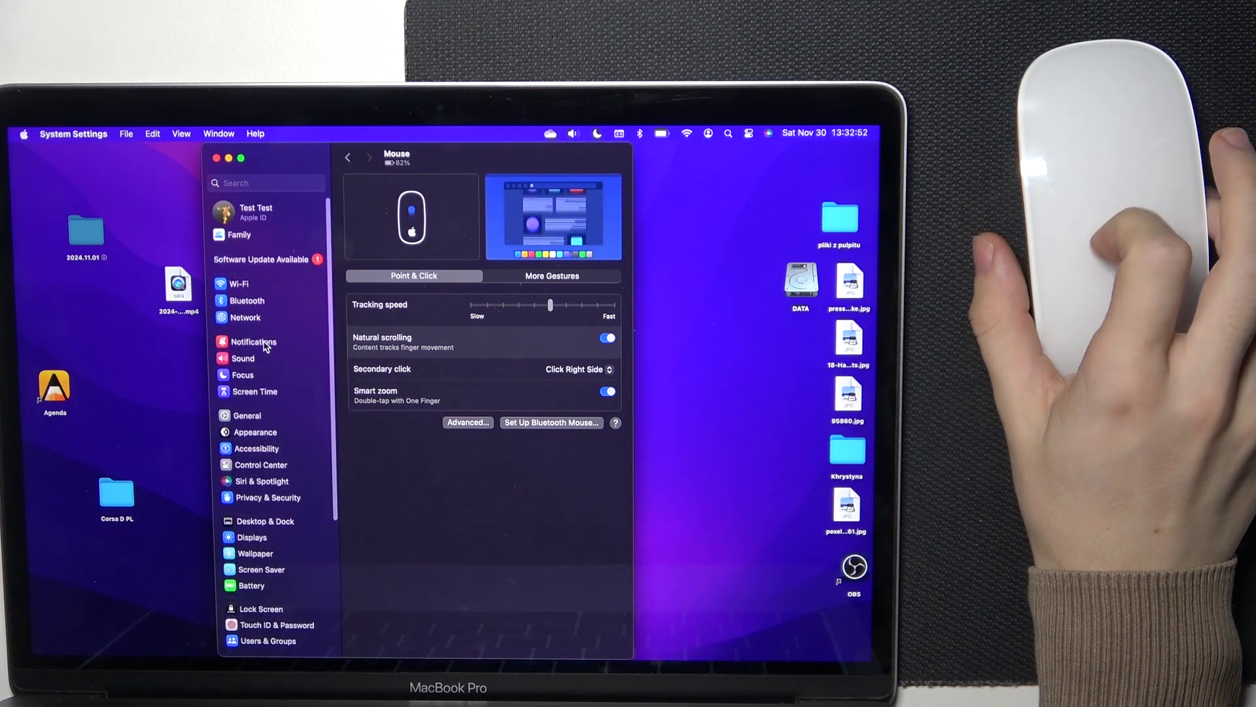
scroll(264, 358, "down", 4)
scroll(264, 357, "down", 2)
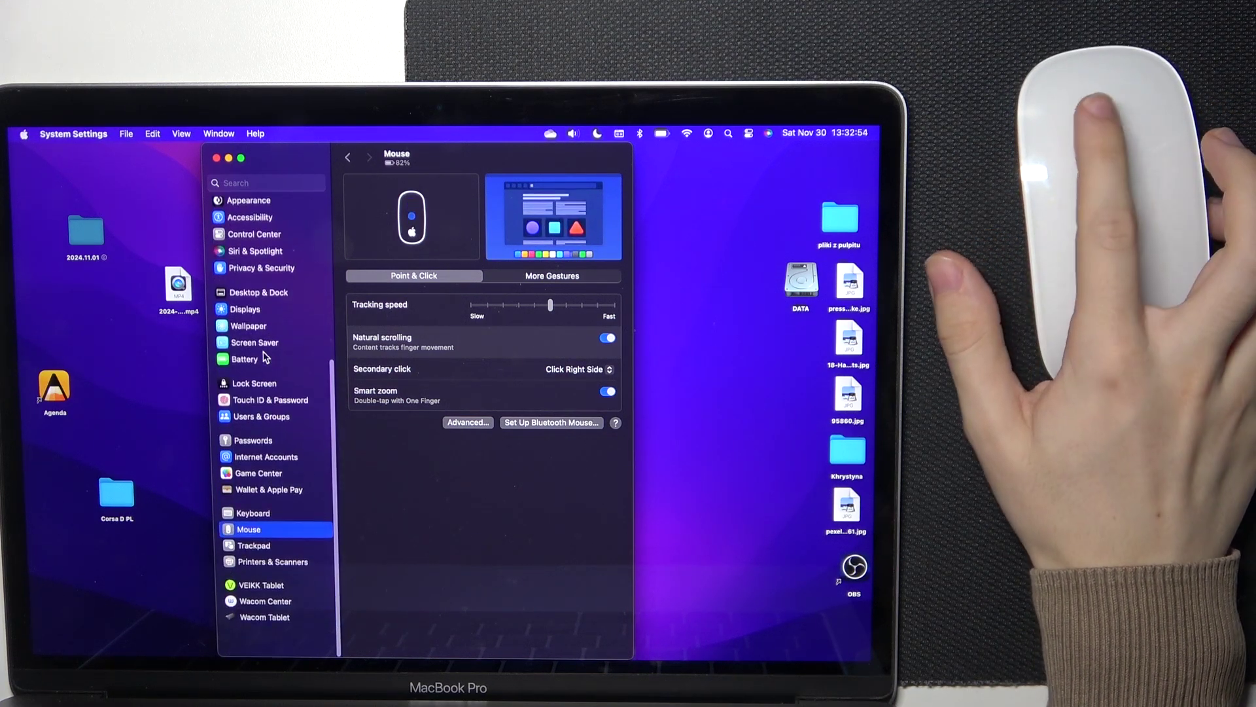